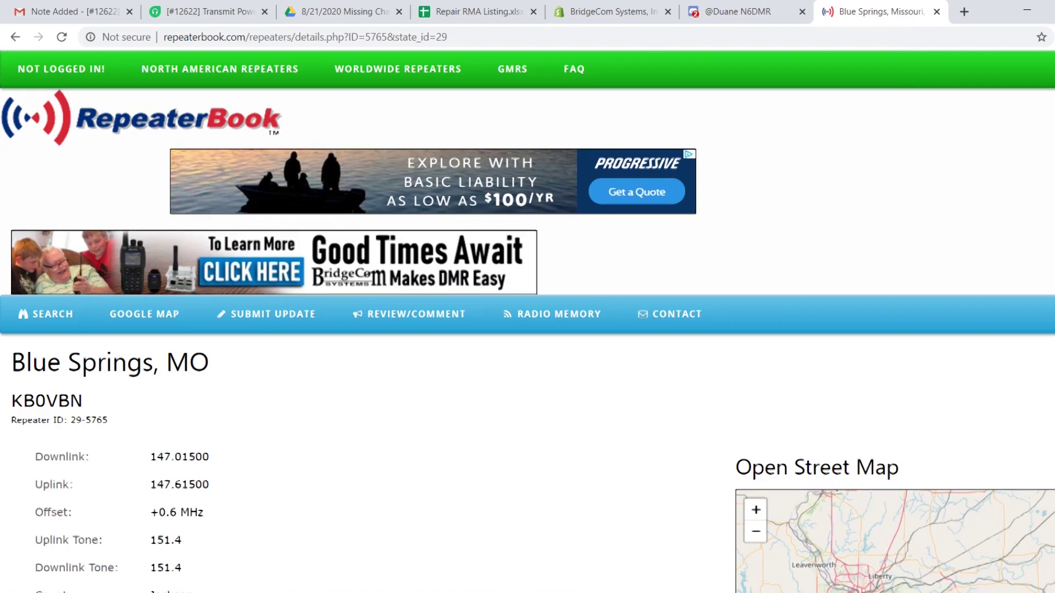
- Review the Blue Springs repeater's frequencies and tones, and switch to the D578UV programming software to examine its channel list
scroll(528, 330, "down", 5)
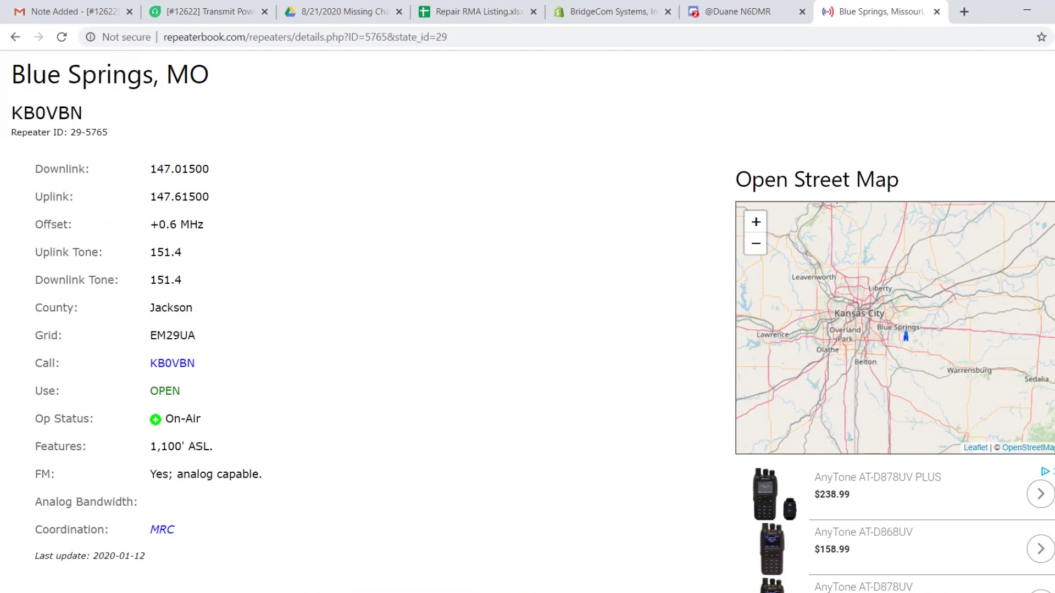
mouse_move(479, 592)
left_click(479, 543)
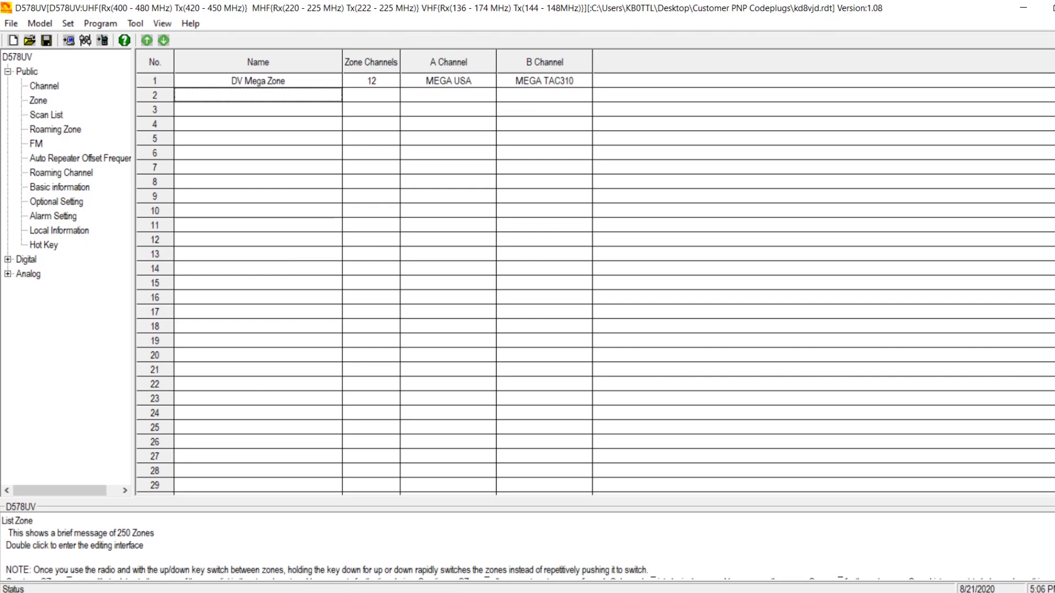
left_click(44, 85)
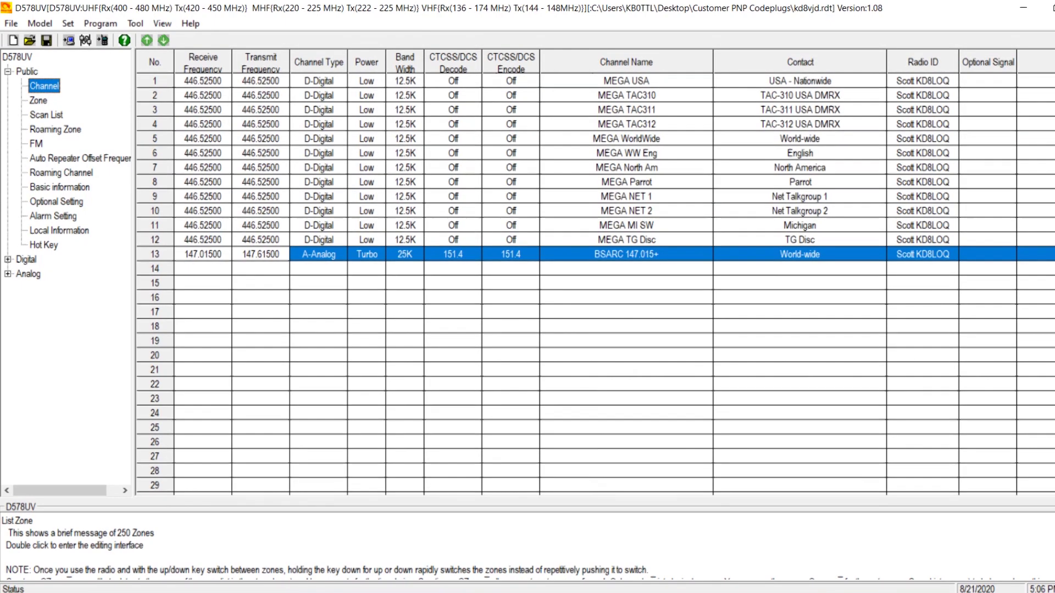
left_click(626, 81)
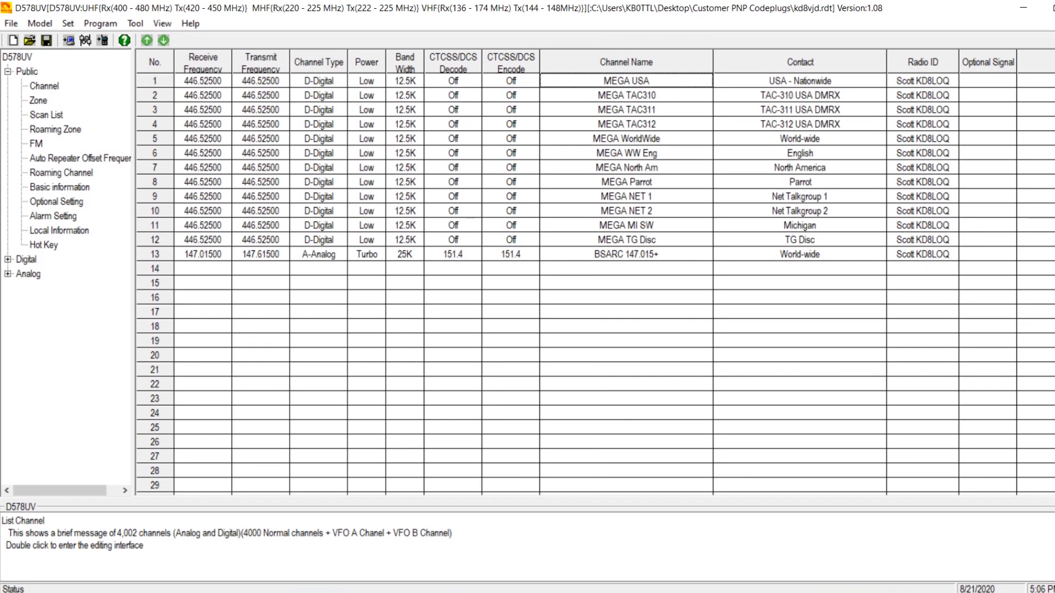
- Select 151.4 as the CTCSS decode tone of channel 13, BSARC 147.015+, and accept the channel settings
double_click(203, 253)
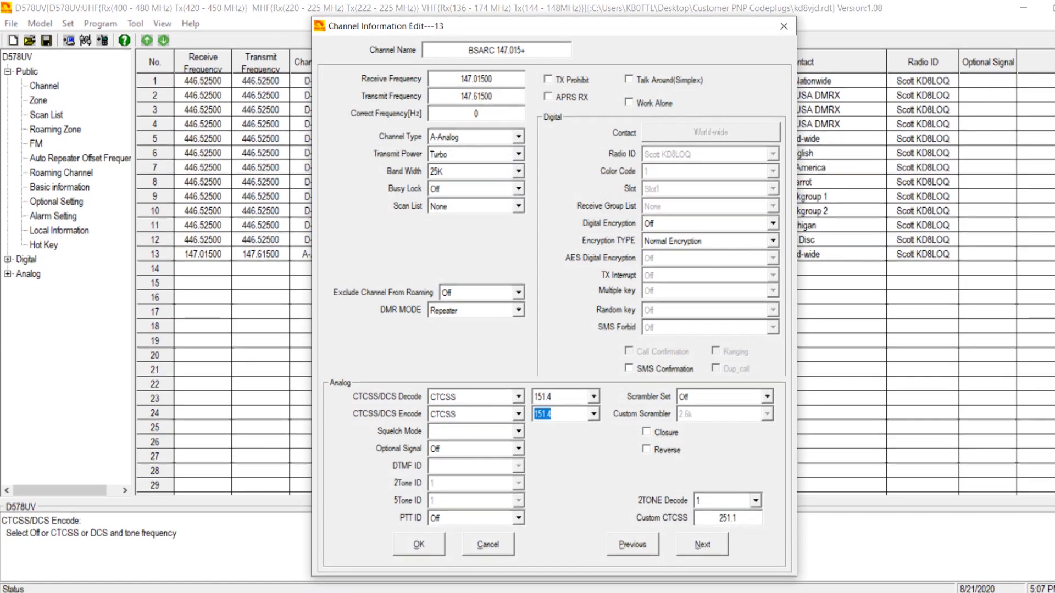
left_click(593, 397)
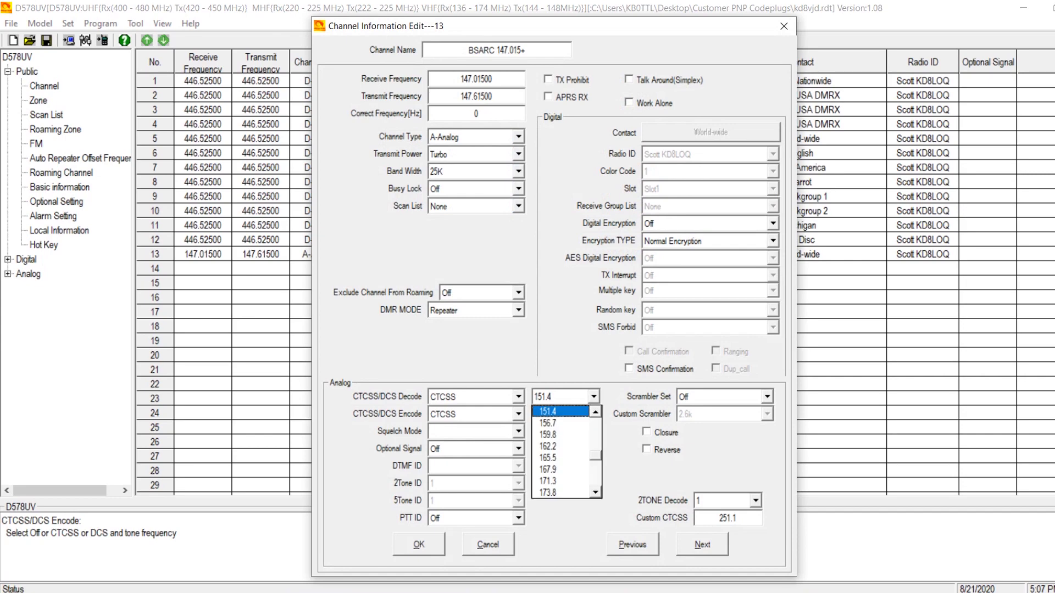
left_click(551, 413)
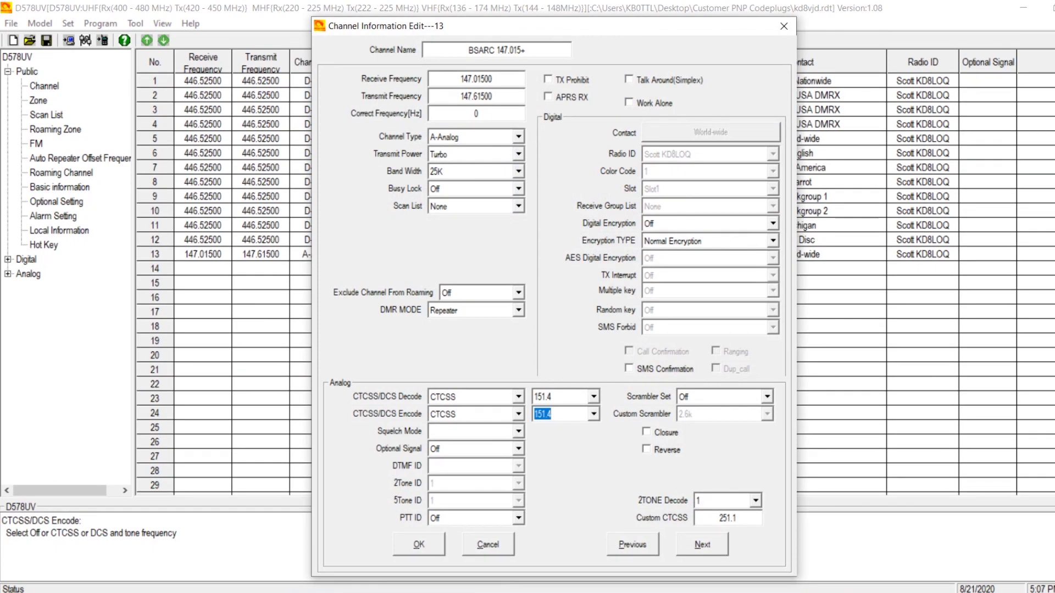
left_click(419, 544)
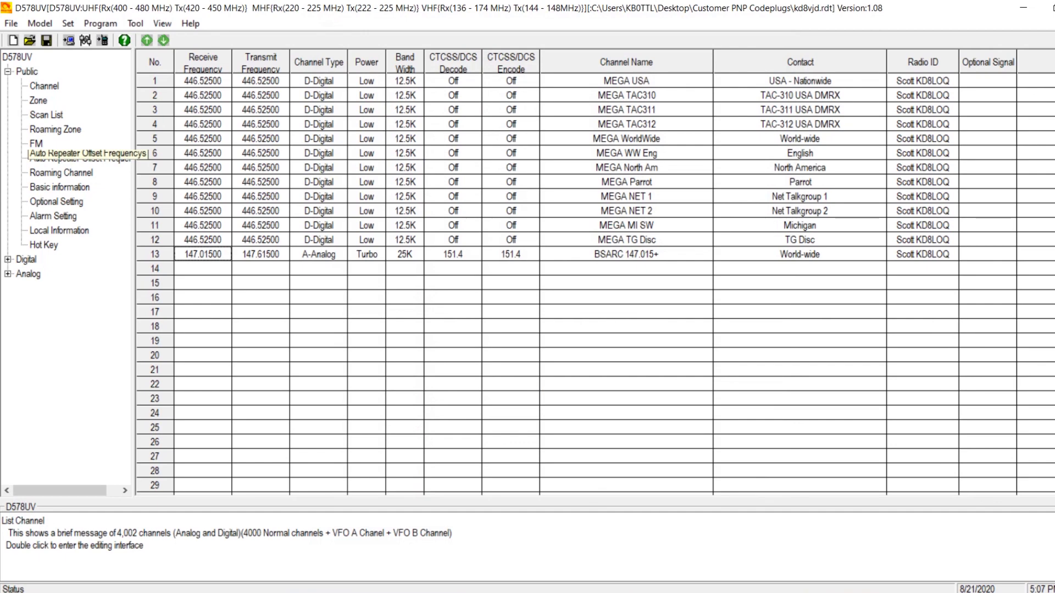
- Add the BSARC 147.015+ channel to the members of DV Mega Zone
left_click(38, 100)
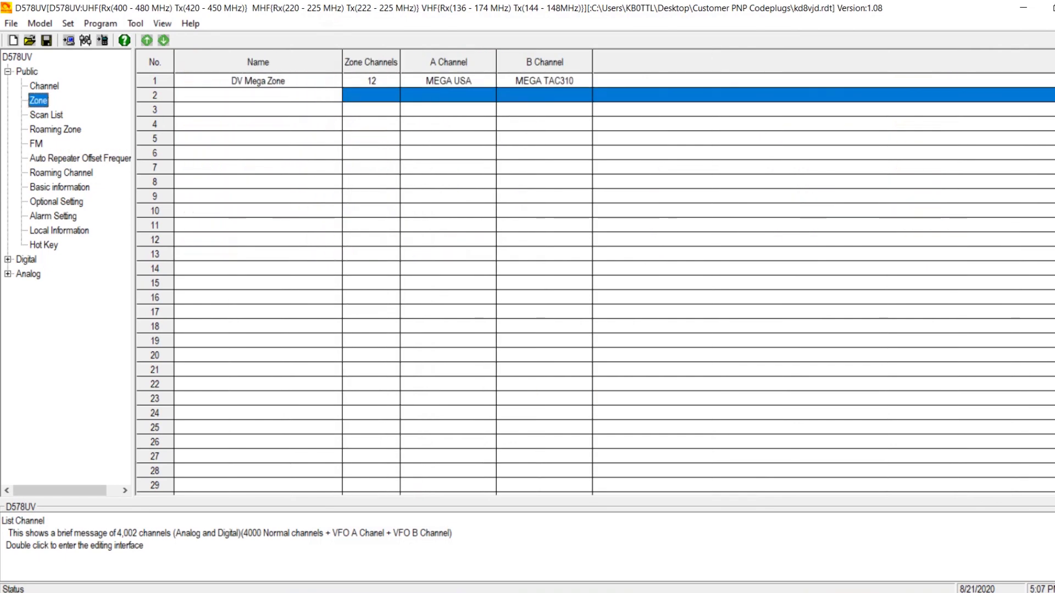
left_click(258, 81)
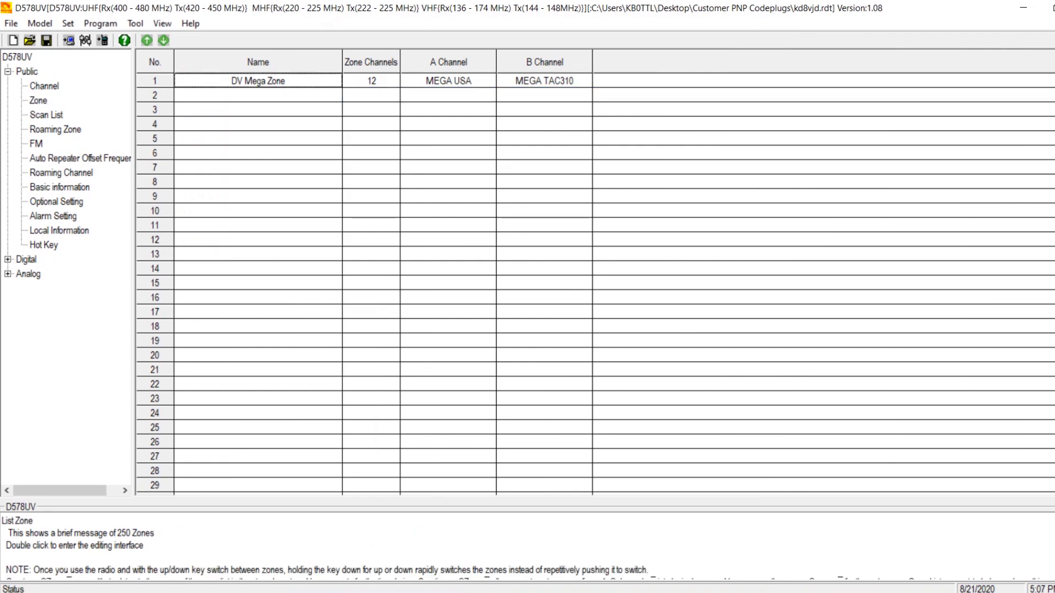
double_click(257, 81)
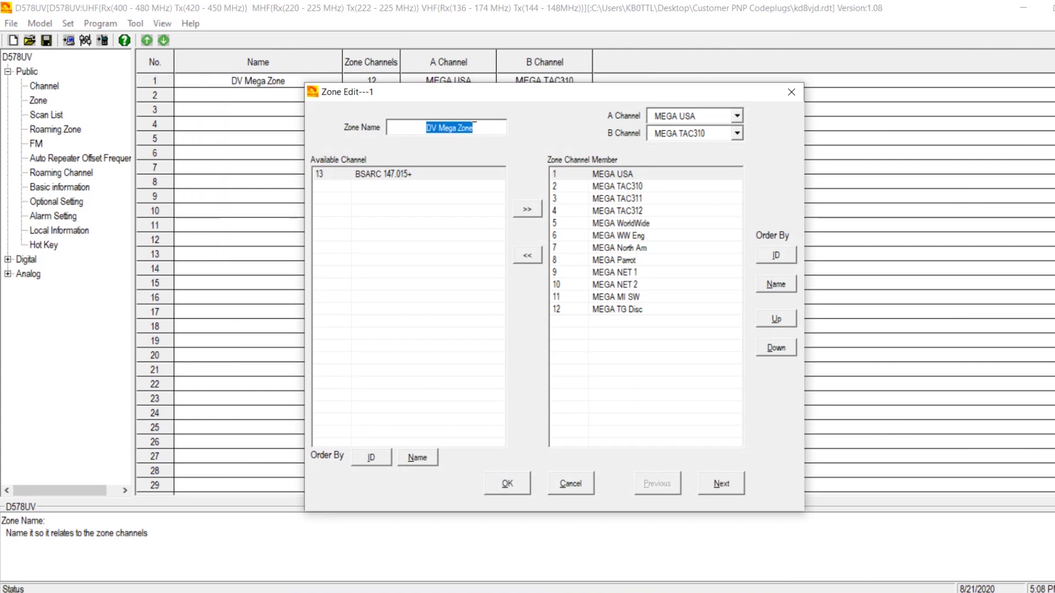
left_click(382, 174)
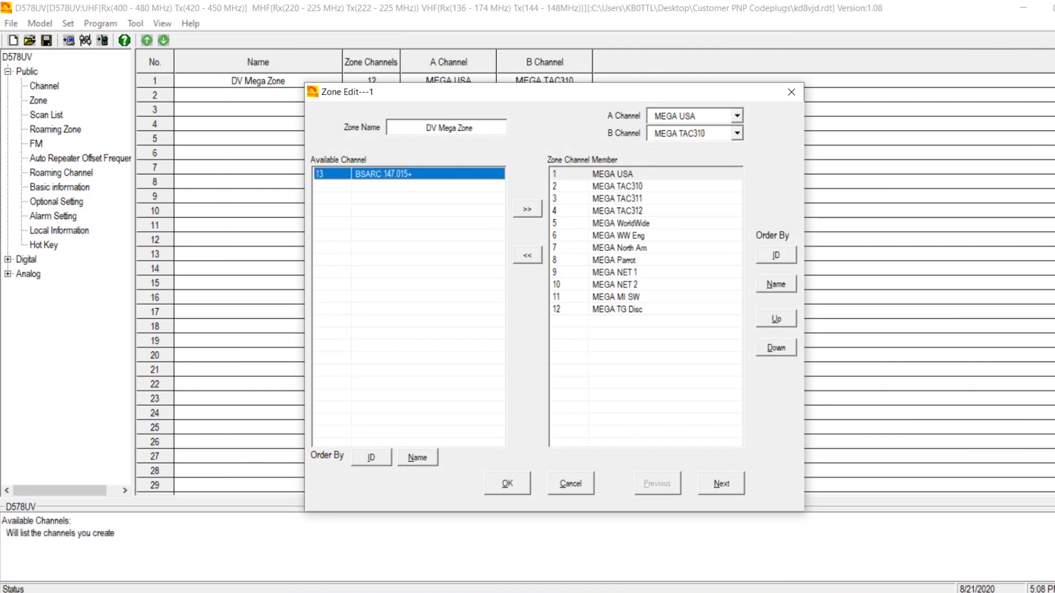
left_click(527, 209)
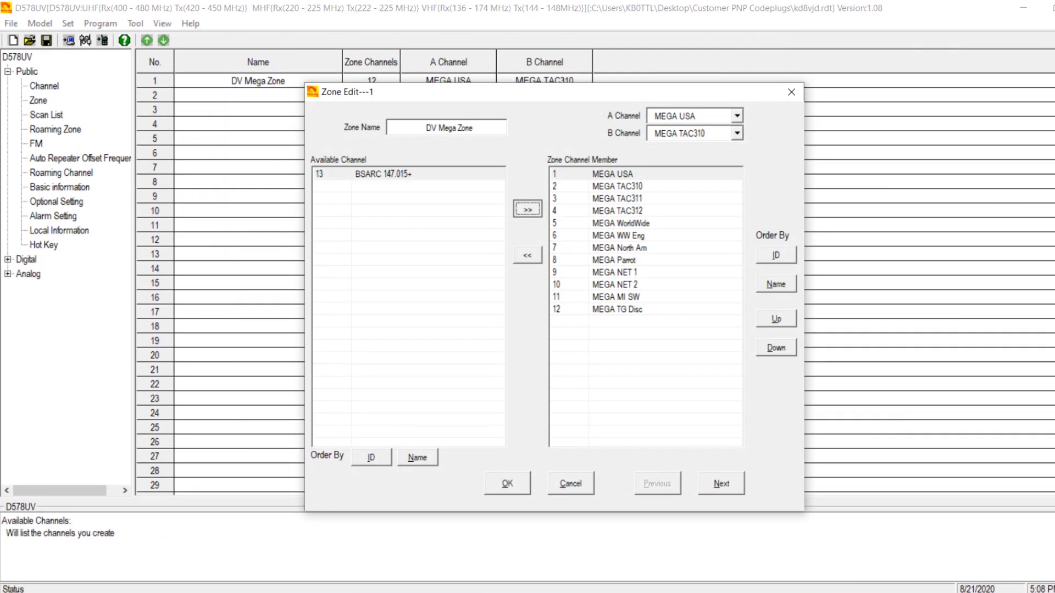
key("Return")
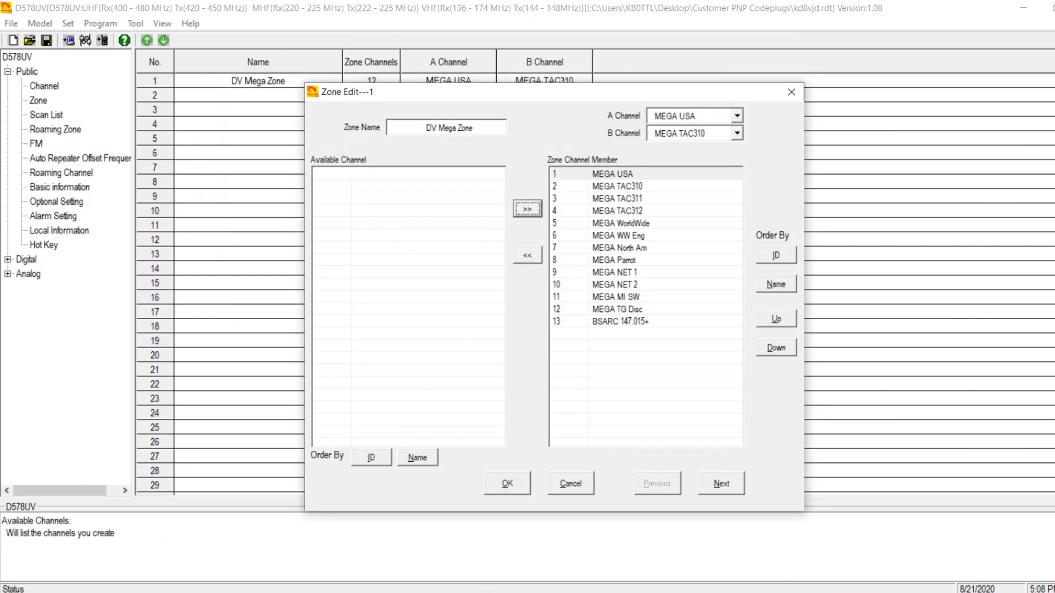
- Remove MEGA USA and BSARC 147.015+ from the members of DV Mega Zone
left_click(527, 255)
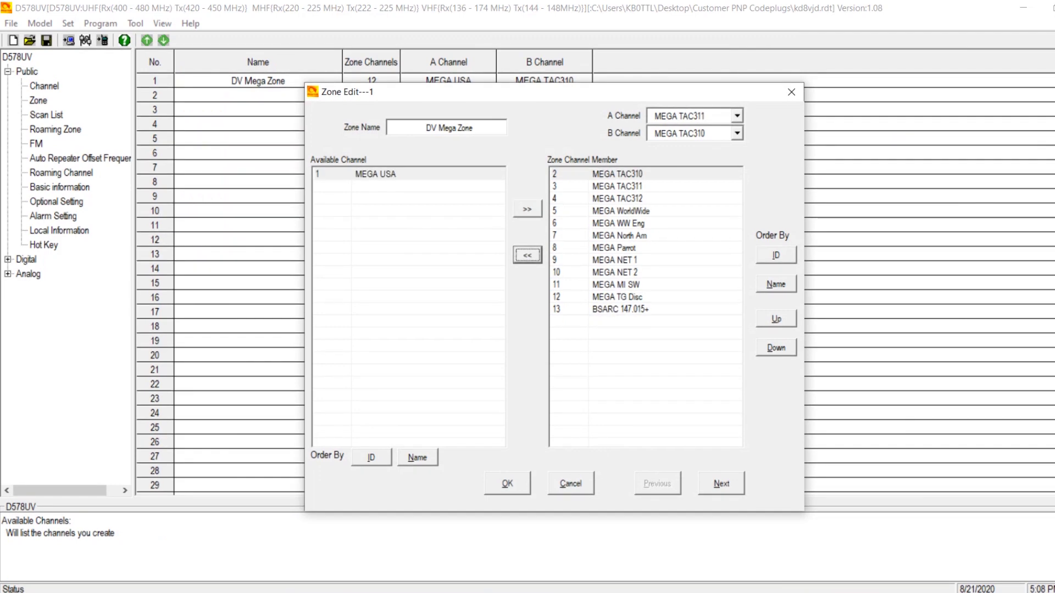
left_click(620, 309)
left_click(527, 255)
left_click(527, 255)
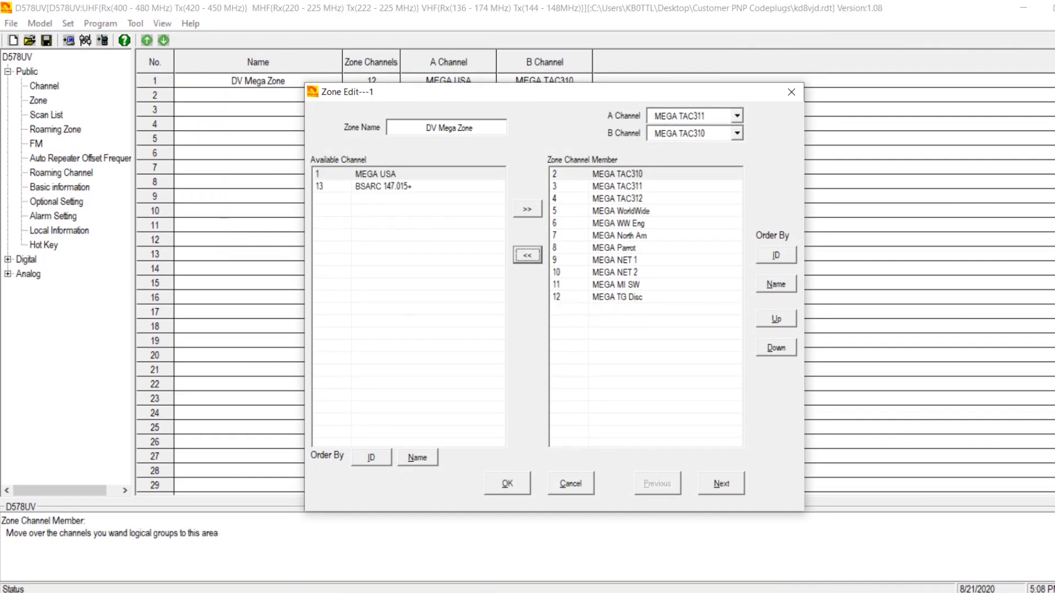
- Put MEGA USA back into the members of DV Mega Zone and save the zone
left_click(375, 173)
left_click(527, 209)
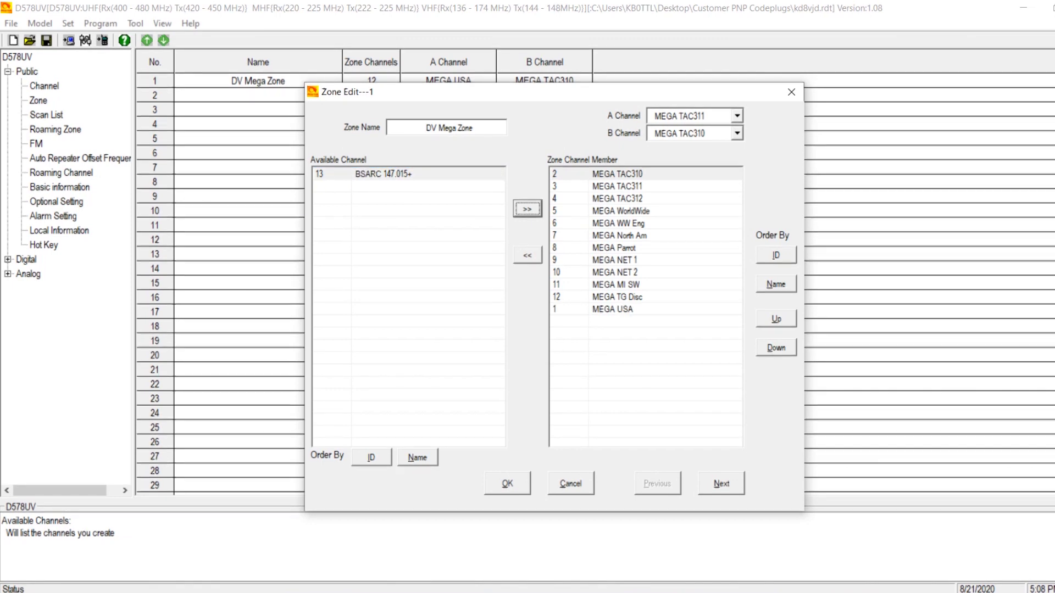
left_click(383, 174)
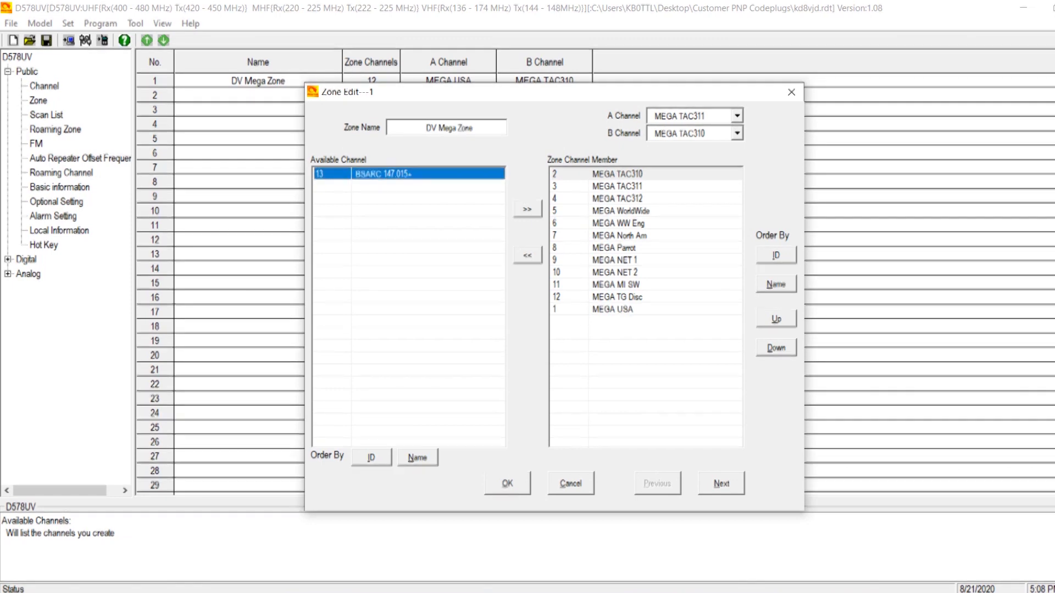
left_click(506, 484)
- Start a new zone in the second row of the zone list and name it Analog JACOMO
left_click(257, 95)
double_click(258, 95)
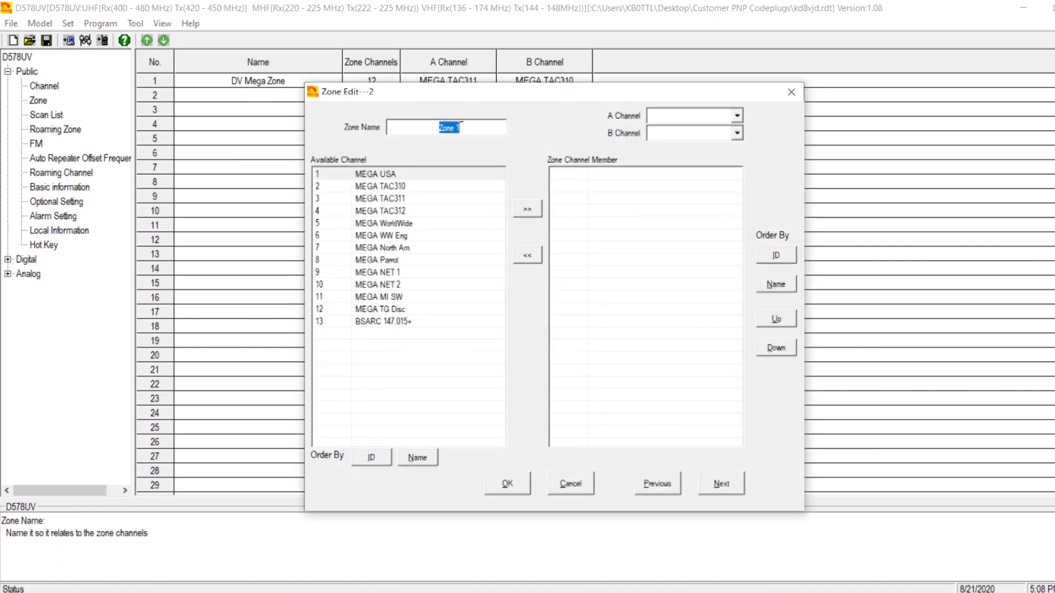
type("Analog J")
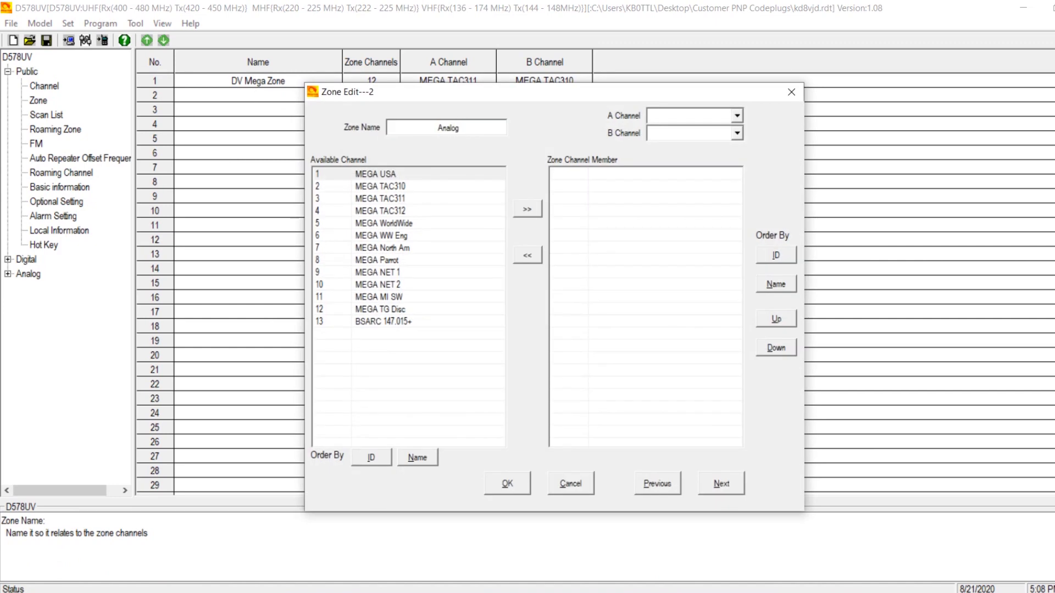
type("ACOMO")
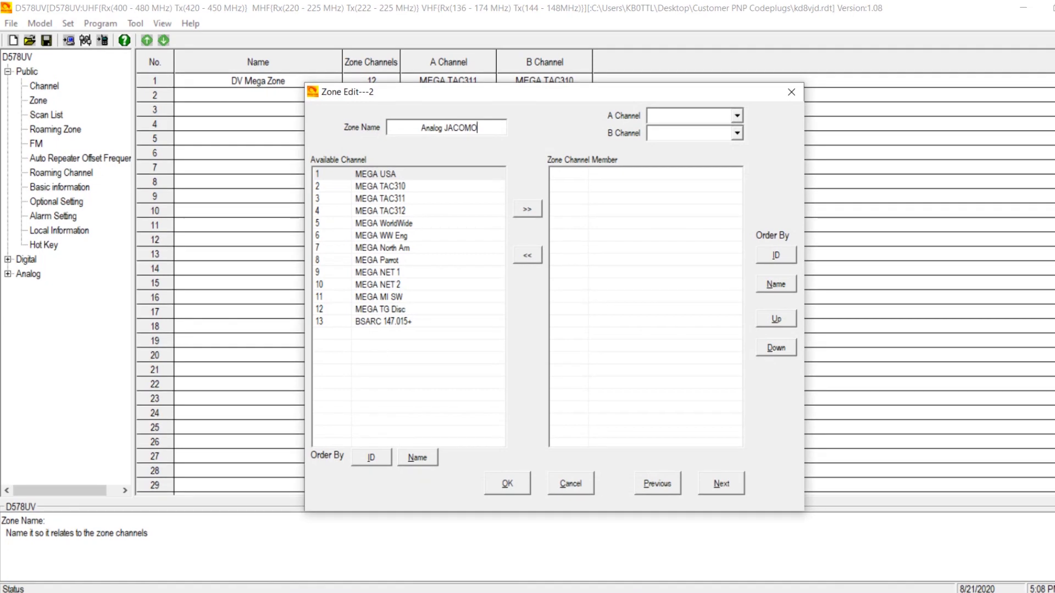
- Add BSARC 147.015+ as a member of the Analog JACOMO zone and save the zone
left_click(382, 321)
left_click(526, 209)
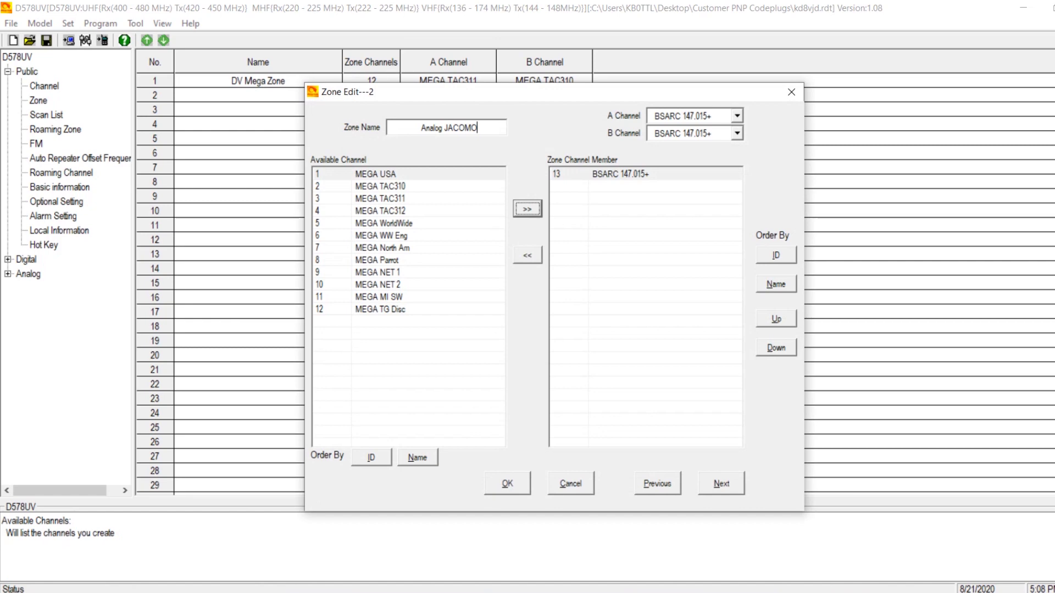
key("Return")
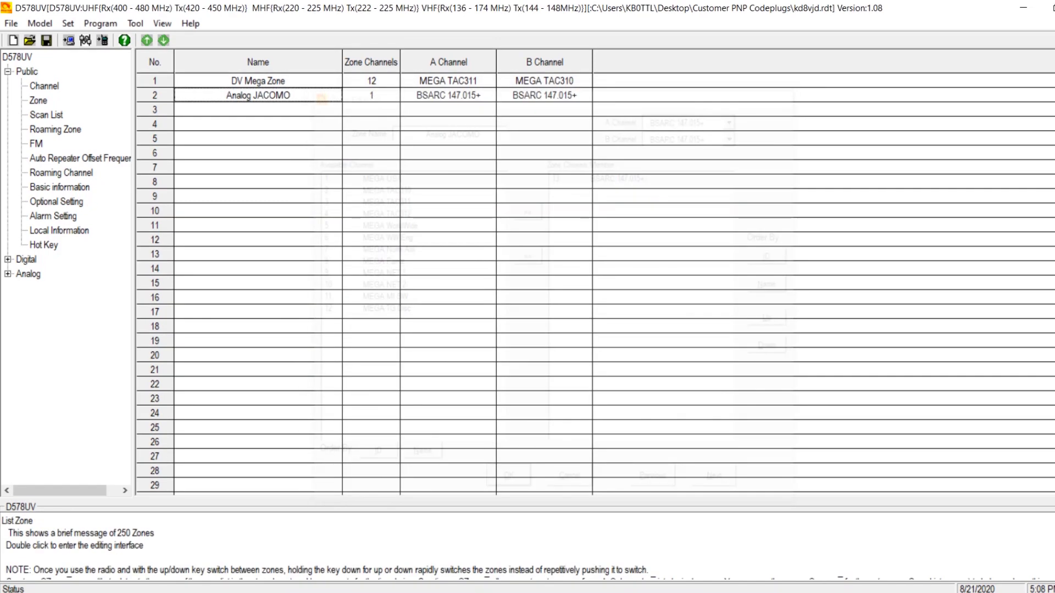
- Check the channel members of DV Mega Zone and of the Analog JACOMO zone
double_click(258, 81)
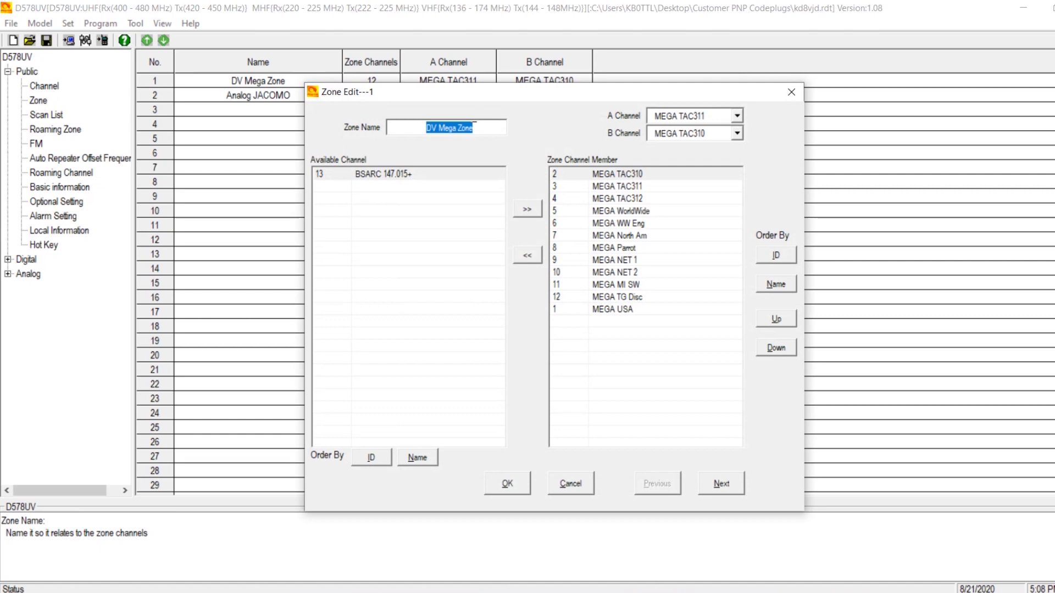
key("Return")
key("Down")
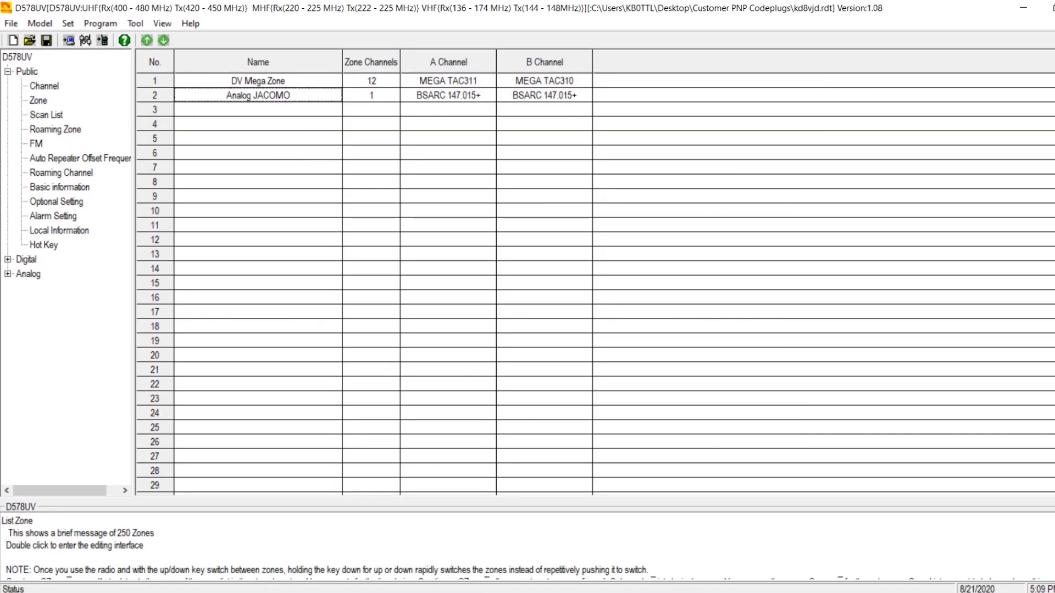
key("Return")
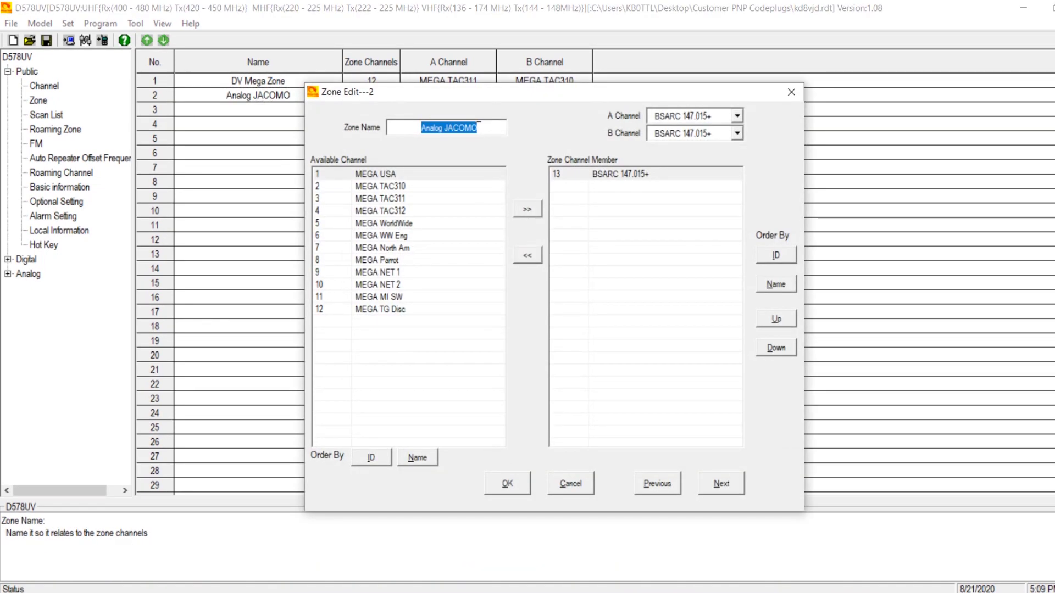
key("Return")
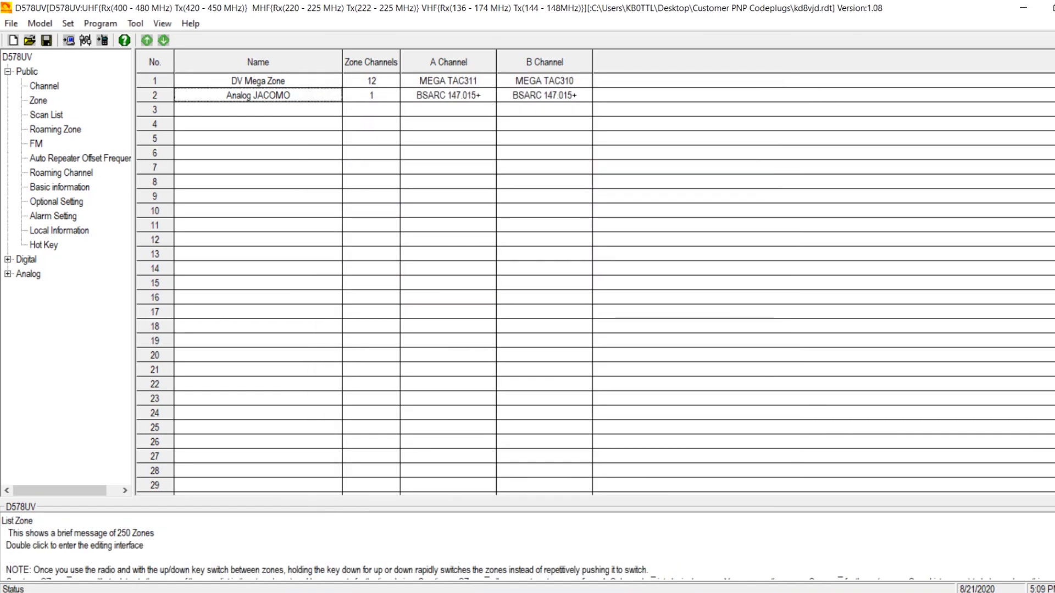